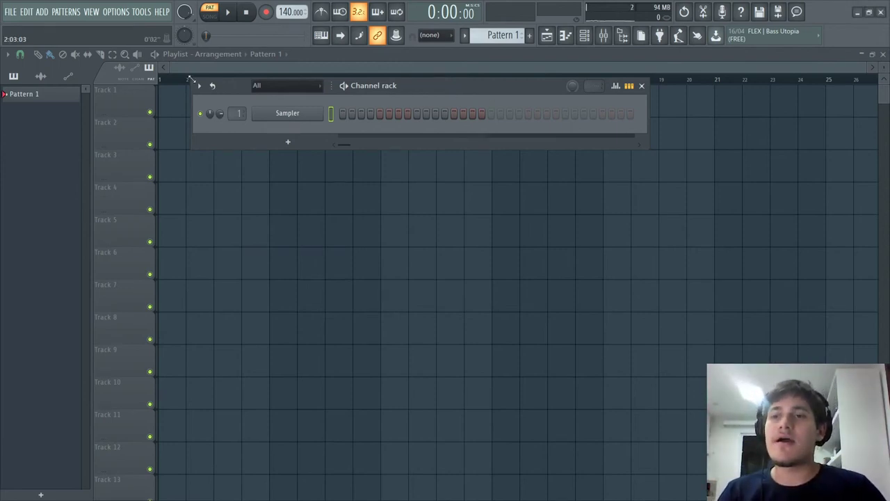
Move the channel rack lower and open the Sampler channel's piano roll
drag(424, 94, 460, 138)
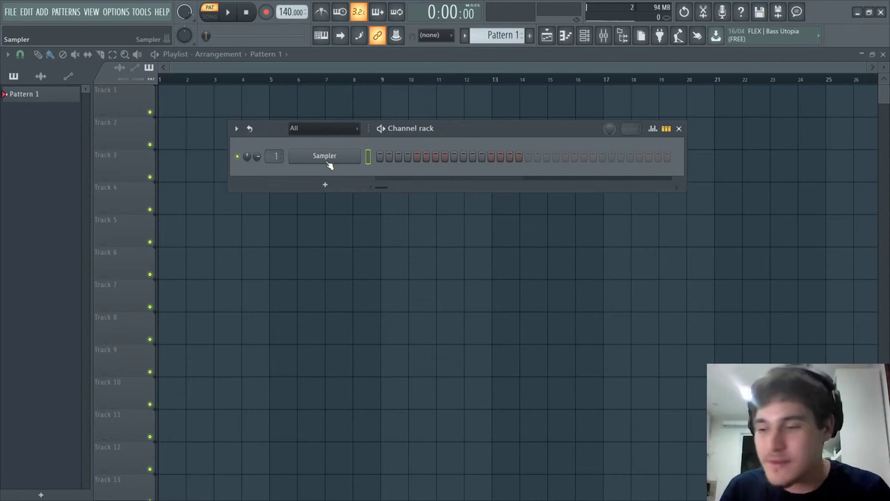
right_click(329, 165)
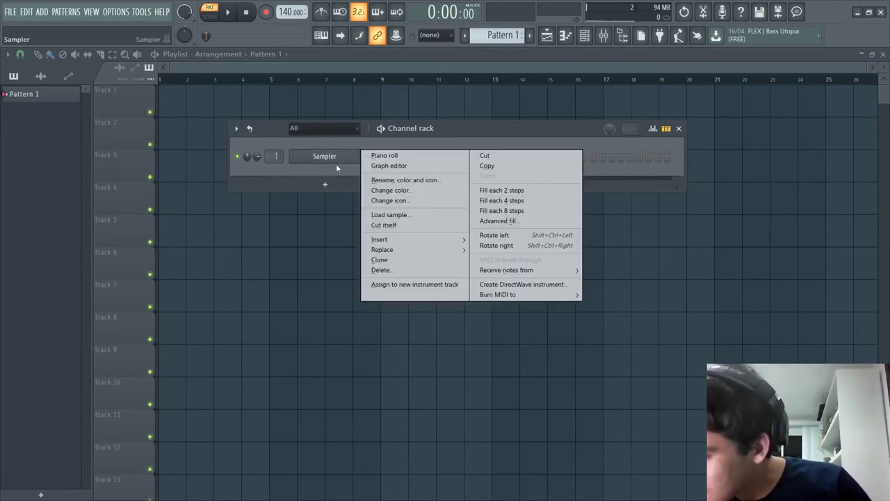
click(383, 155)
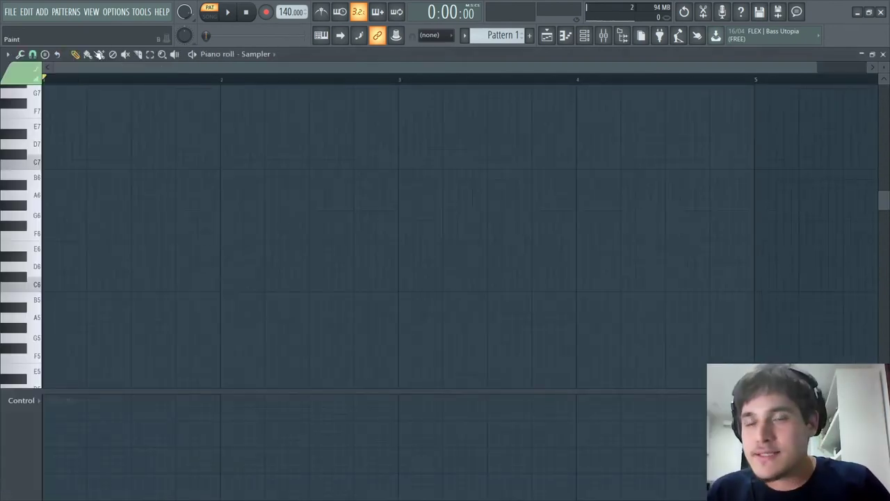
click(584, 36)
Create a new project from the Minimal category's Empty template
click(9, 12)
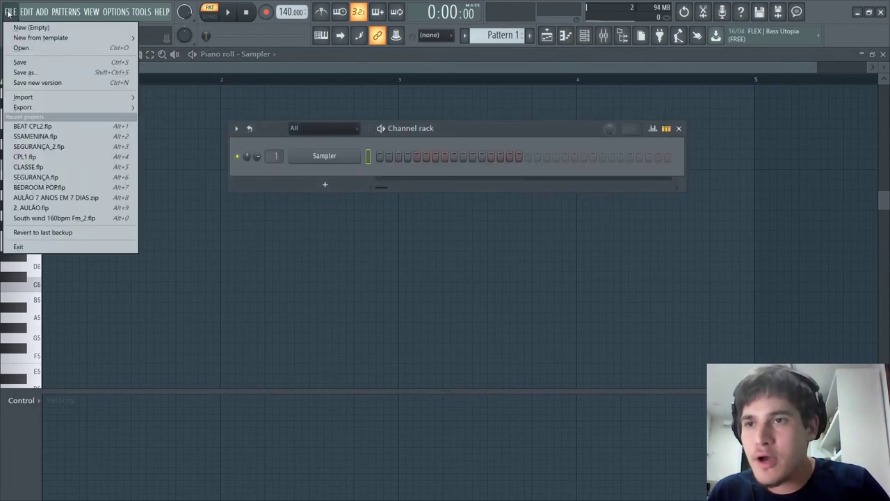
click(12, 12)
click(13, 11)
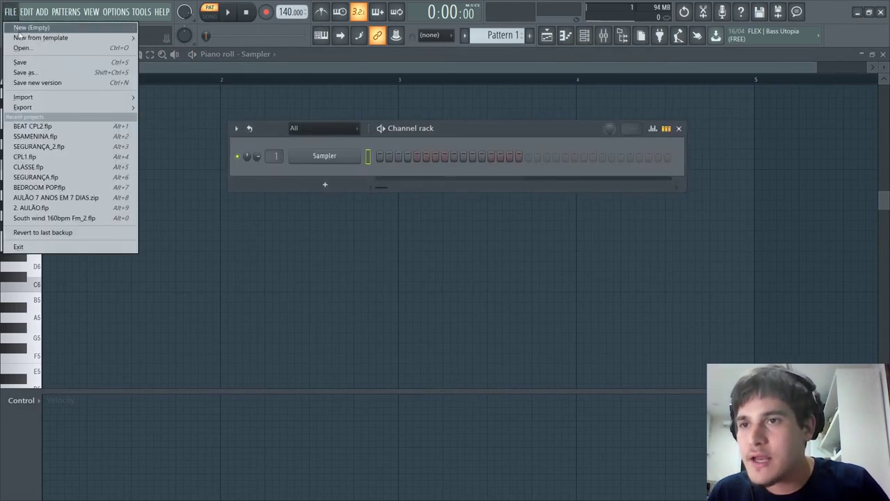
mouse_move(54, 39)
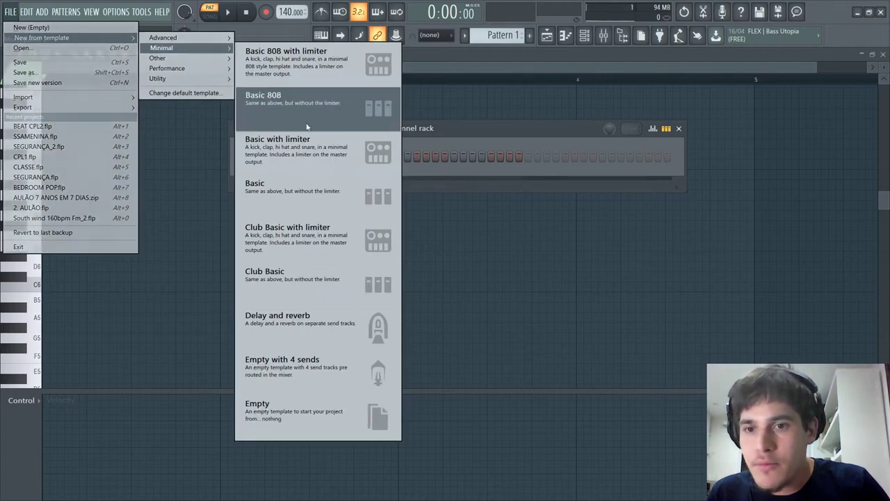
click(281, 418)
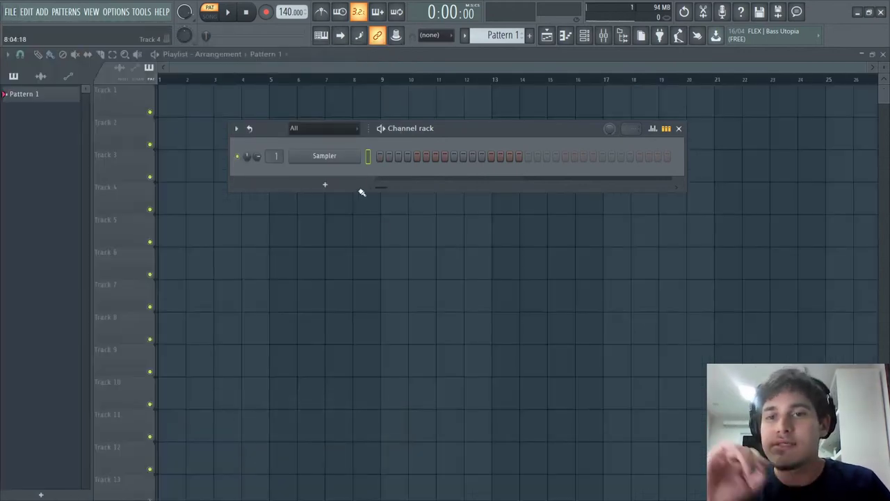
Open the new project's Sampler channel in the piano roll
click(323, 157)
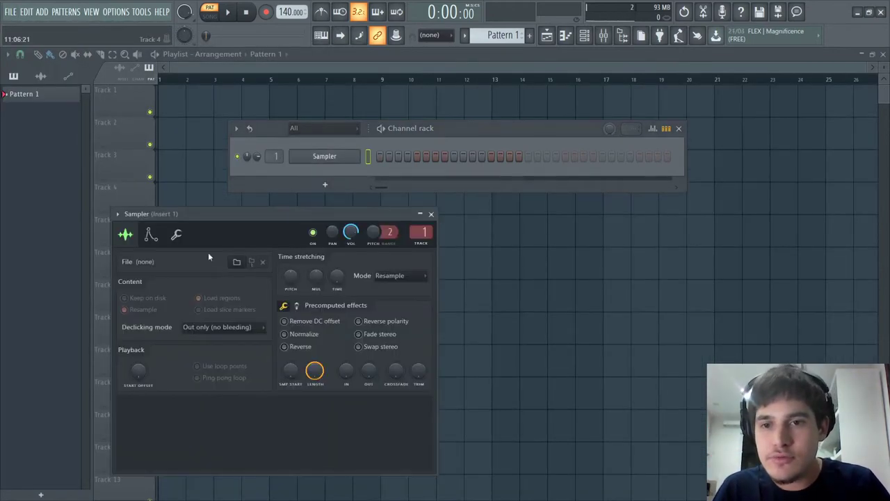
right_click(333, 156)
click(400, 156)
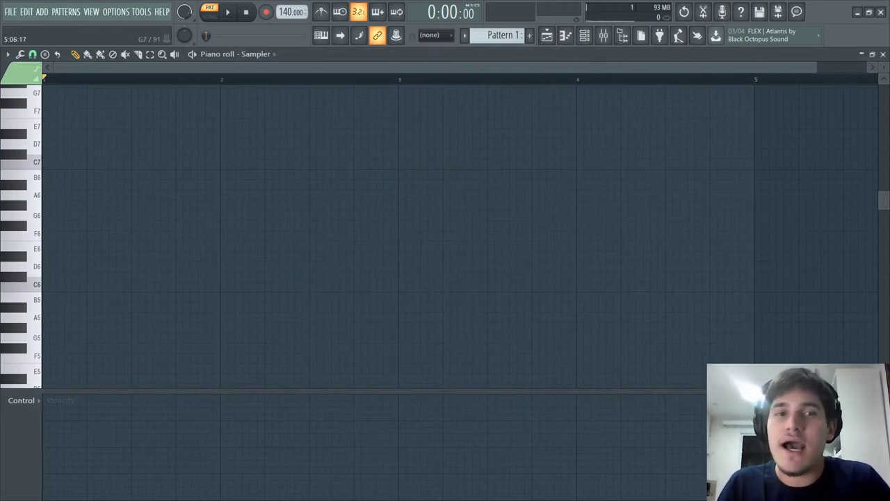
Stamp a Minor Natural (Aeolian) scale at the start of bar 1 with D#6 as the root note
drag(818, 68, 716, 69)
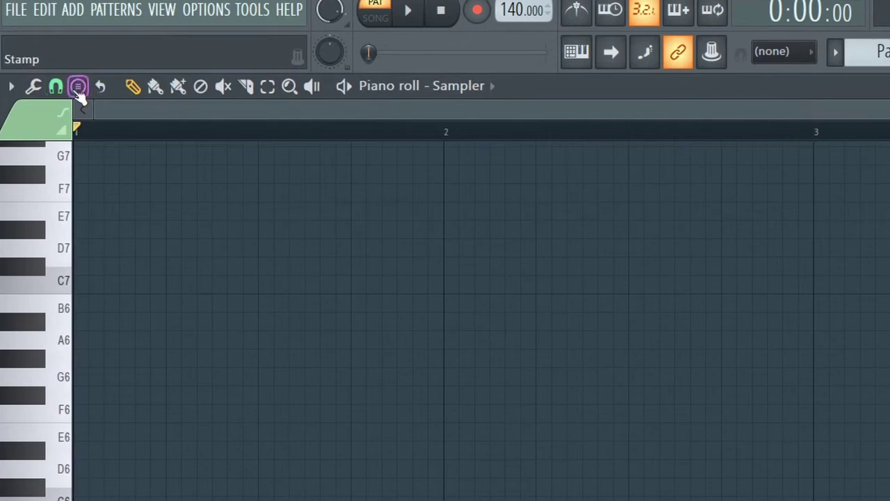
click(78, 86)
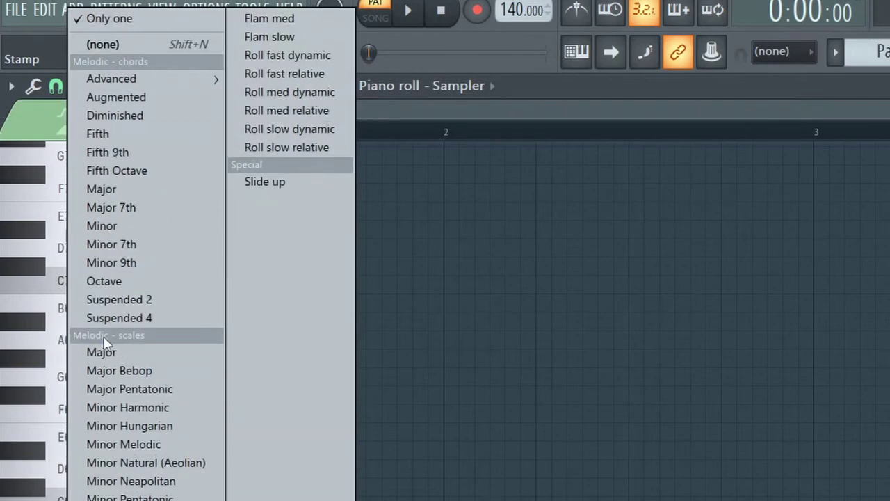
click(96, 467)
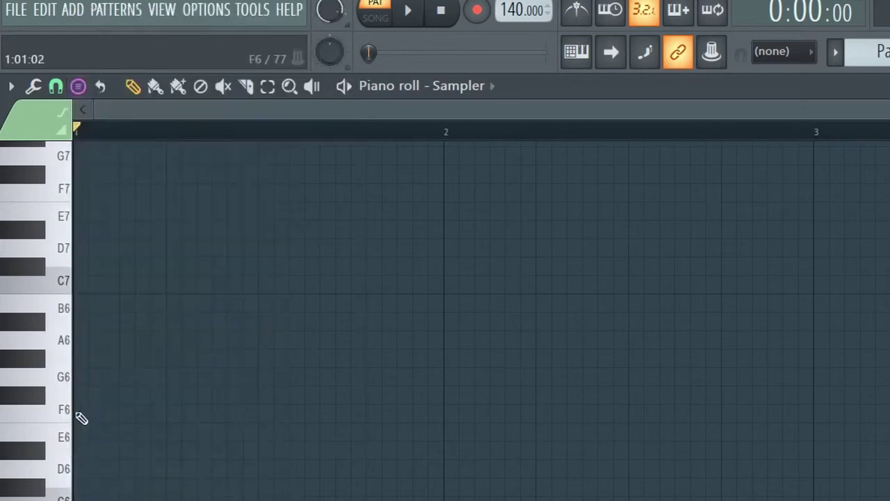
click(84, 452)
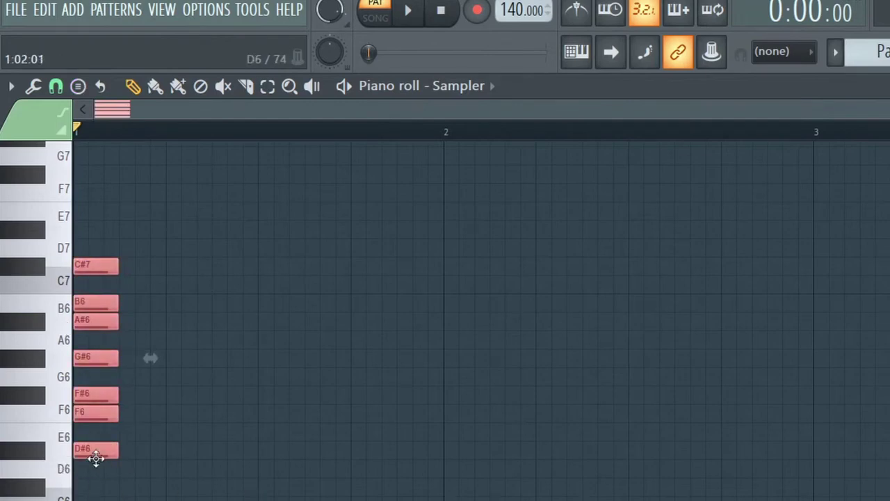
Lengthen all the stamped scale notes so they span four full bars, ending at bar 5
drag(118, 452, 889, 397)
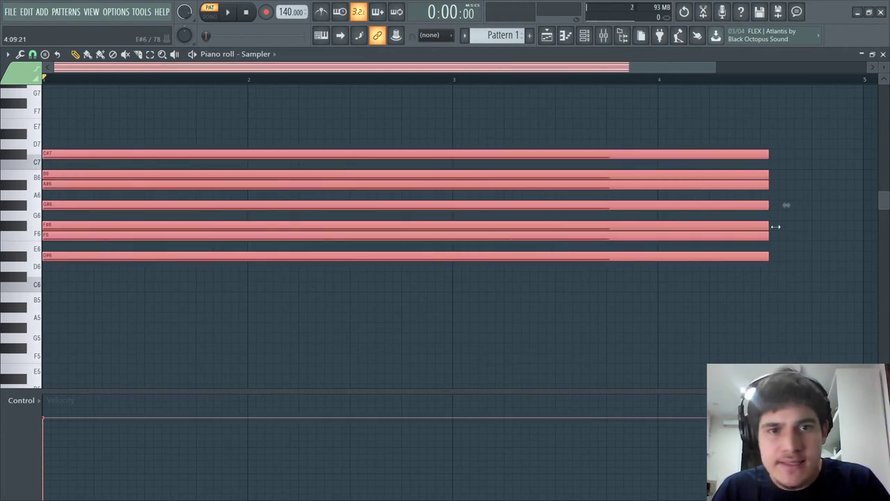
drag(775, 226, 864, 226)
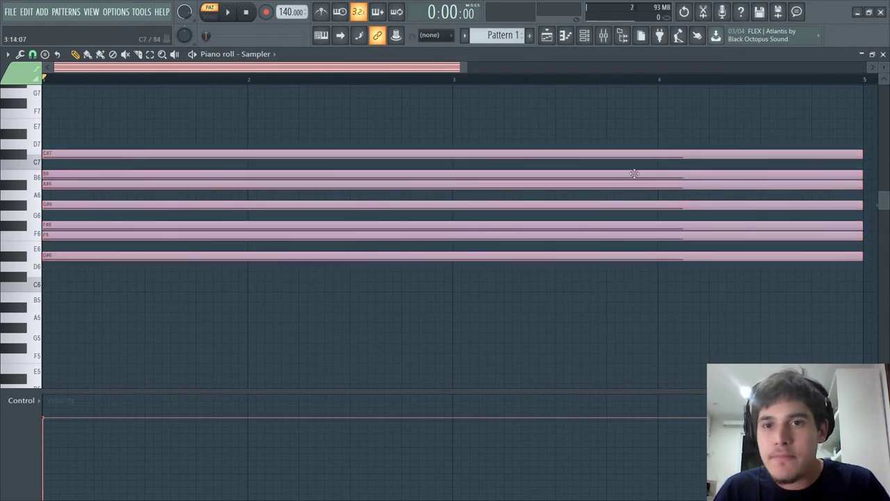
click(667, 311)
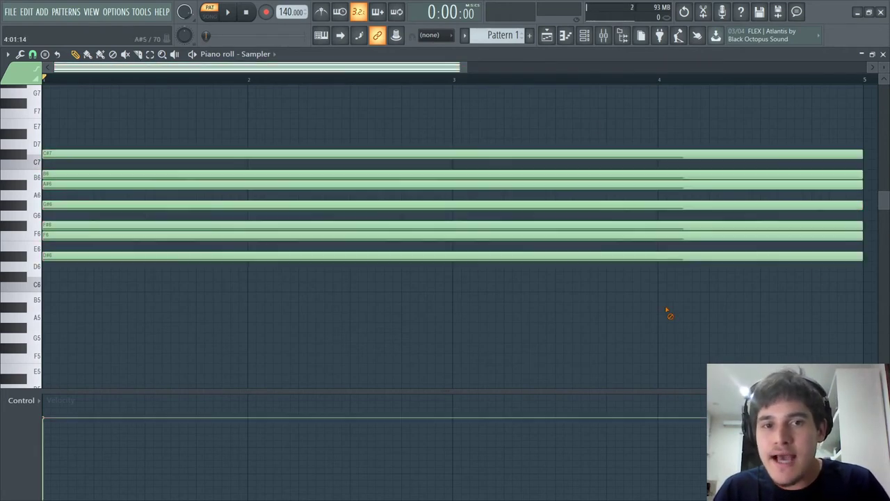
Add a Purity instrument channel to the channel rack
click(583, 36)
click(320, 186)
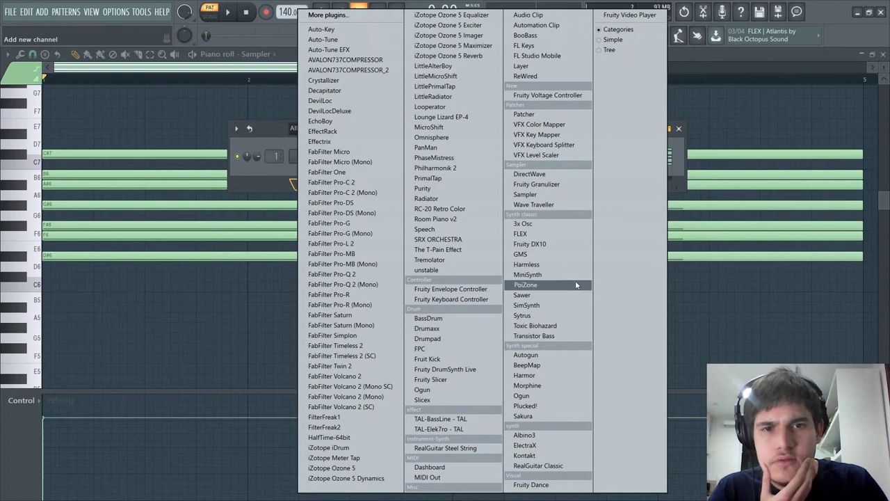
click(528, 233)
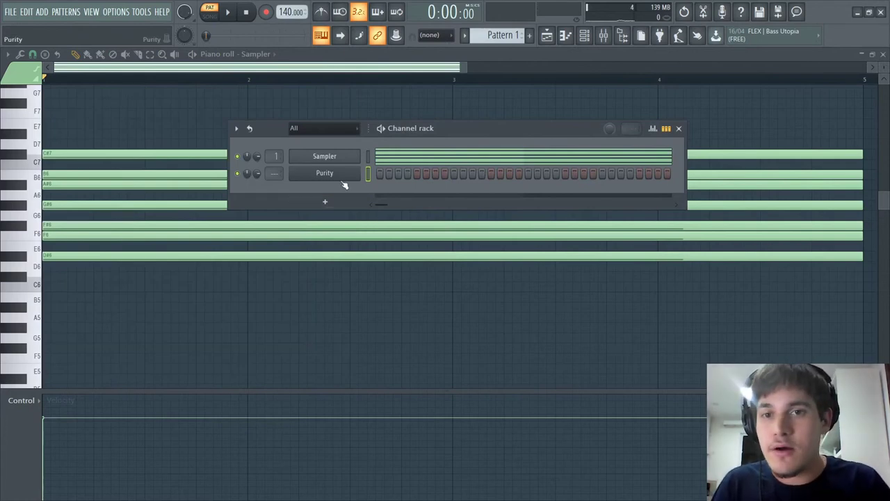
Open the Purity channel's piano roll with the Sampler's scale showing as ghost notes
right_click(356, 171)
click(394, 170)
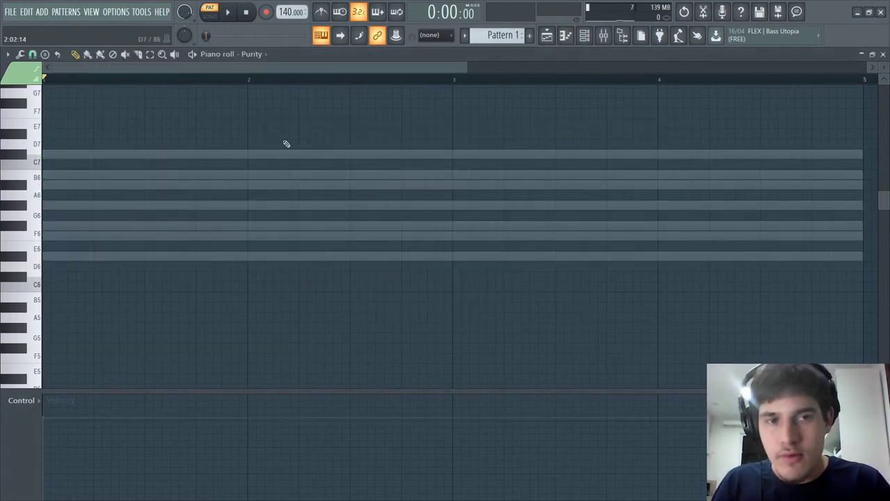
click(584, 36)
right_click(359, 169)
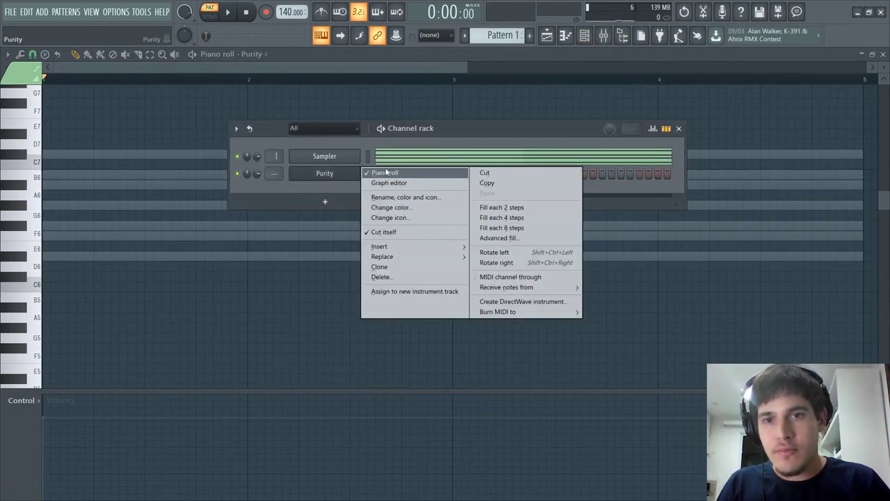
click(369, 173)
right_click(346, 174)
click(379, 173)
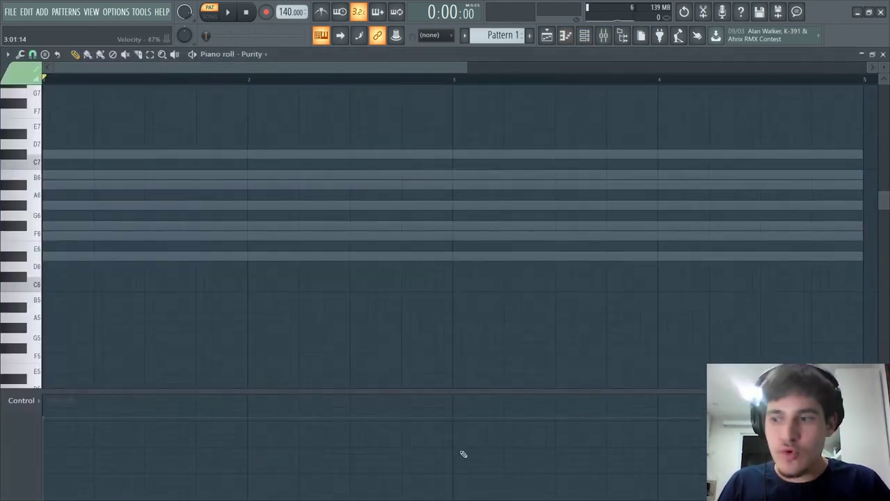
click(31, 253)
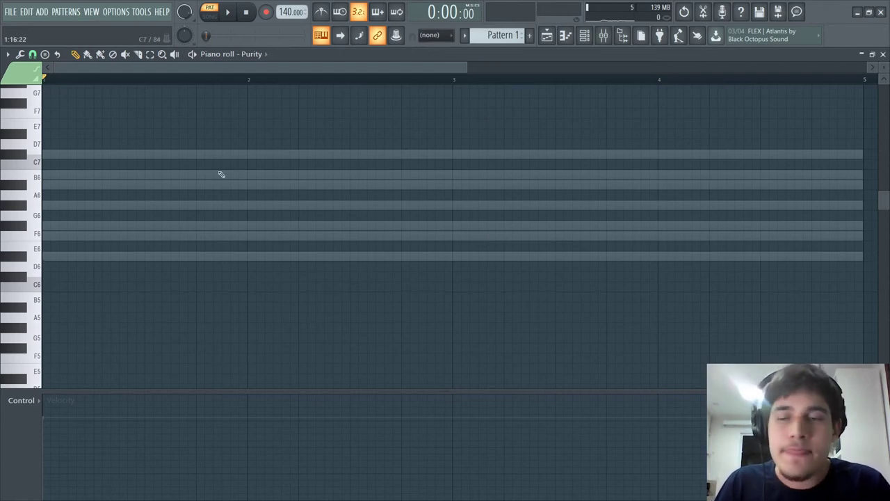
Set the piano roll's grid snap to 1/2 beat
click(35, 55)
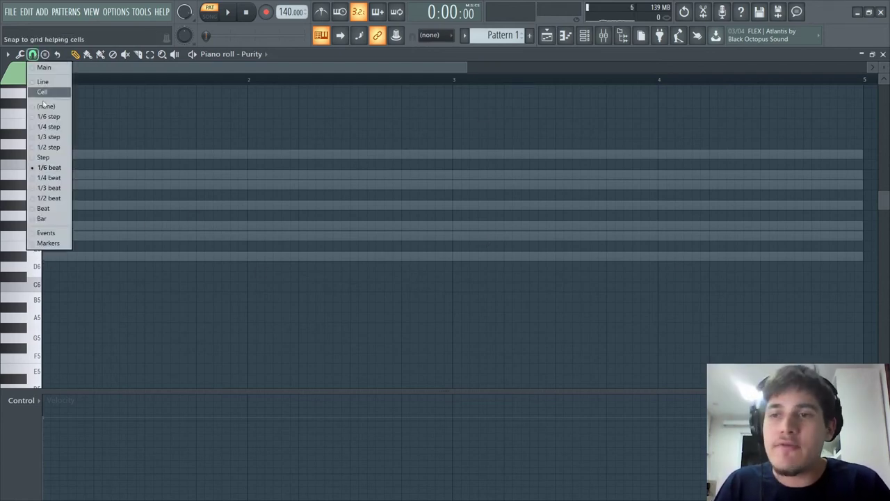
click(49, 194)
click(33, 54)
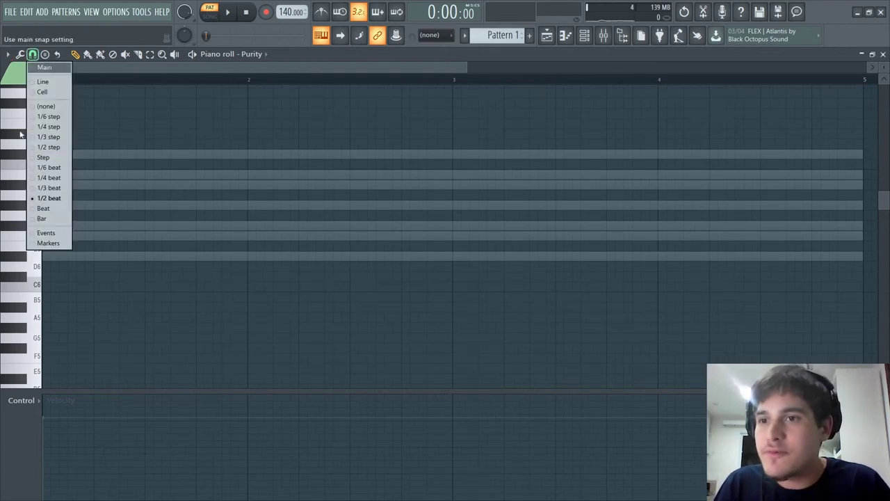
click(49, 195)
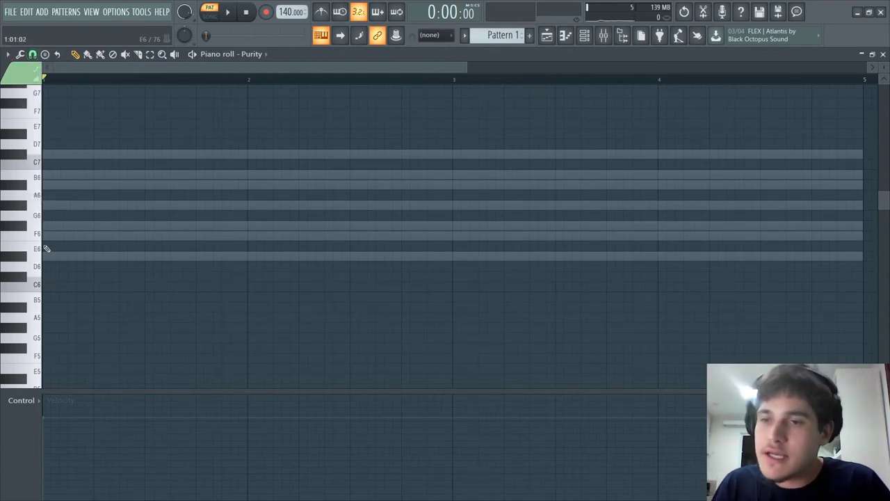
Draw a melody of D#6, F#6, B6, A#6 and G#6 in bar 1, opening with one-beat notes, and repeat it through bar 4
click(54, 257)
key(Page_Down)
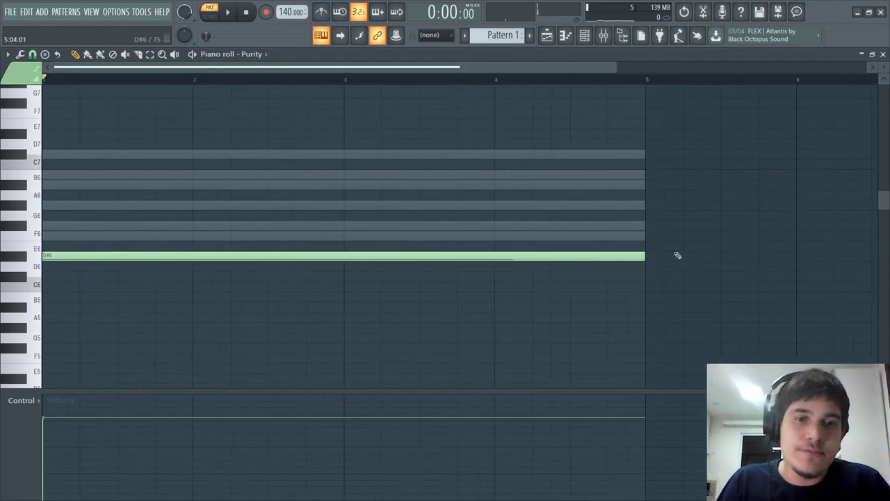
drag(647, 259, 80, 264)
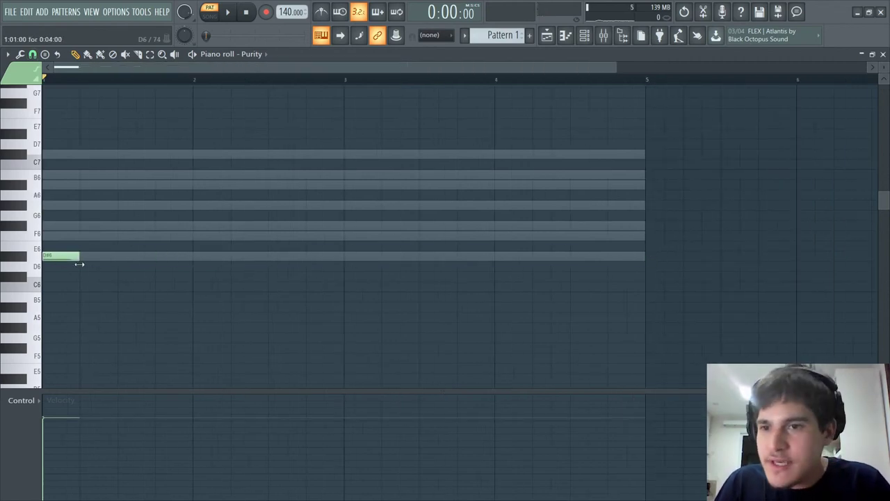
click(87, 225)
click(132, 175)
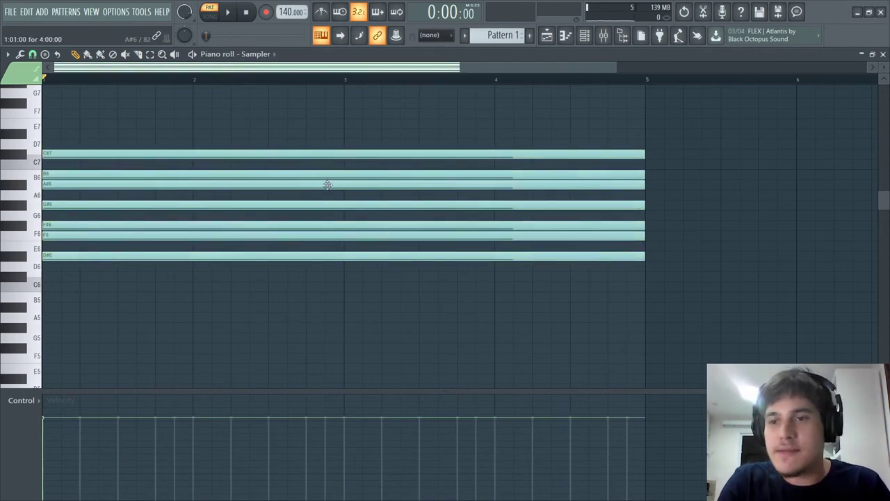
Clear all scale notes from the Sampler's piano roll and set scale highlighting to Minor Natural (Aeolian) with root note C#
key(ctrl+a)
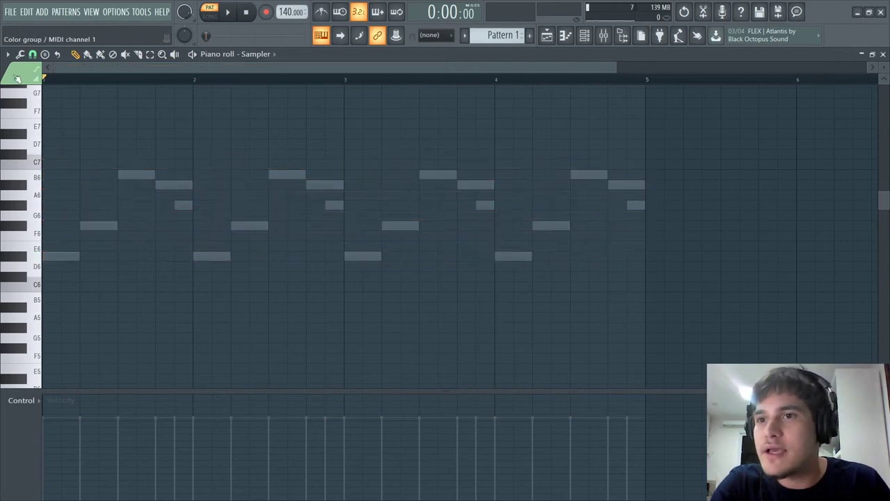
click(8, 54)
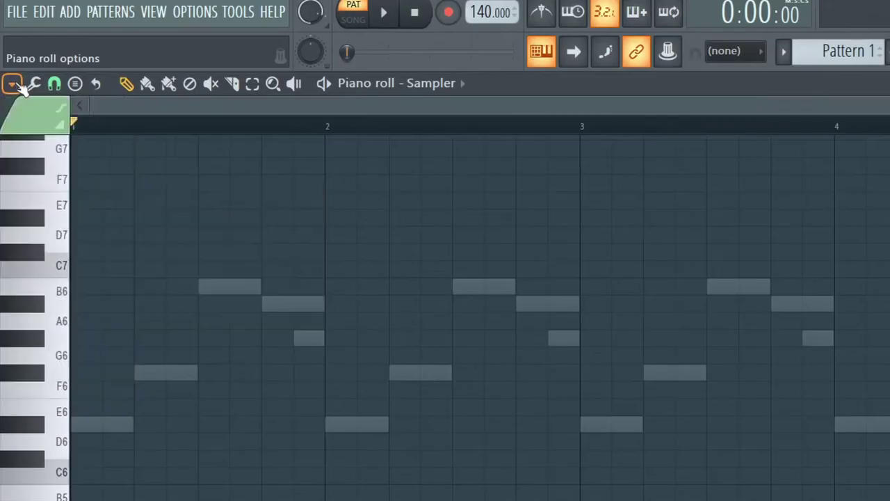
click(13, 84)
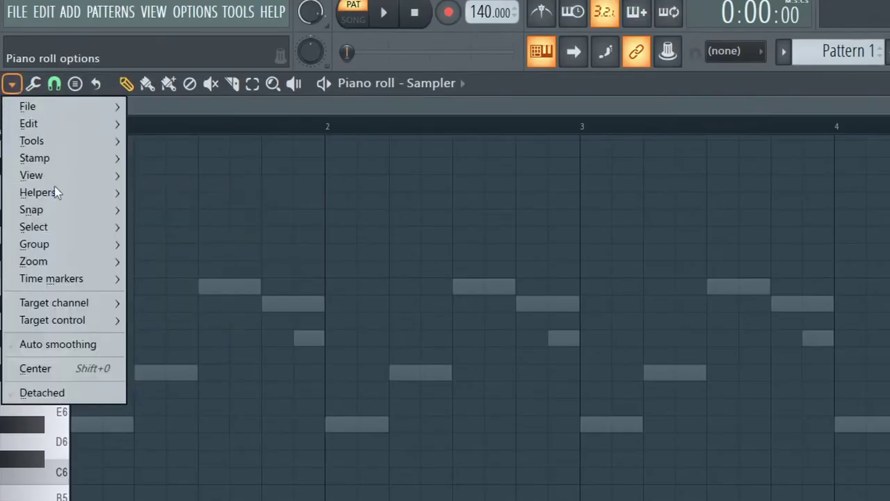
mouse_move(60, 193)
mouse_move(193, 210)
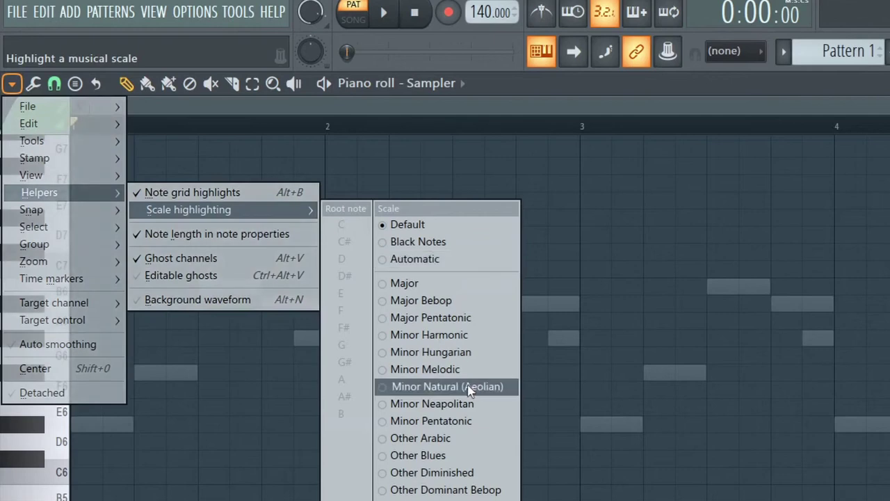
click(454, 393)
click(11, 84)
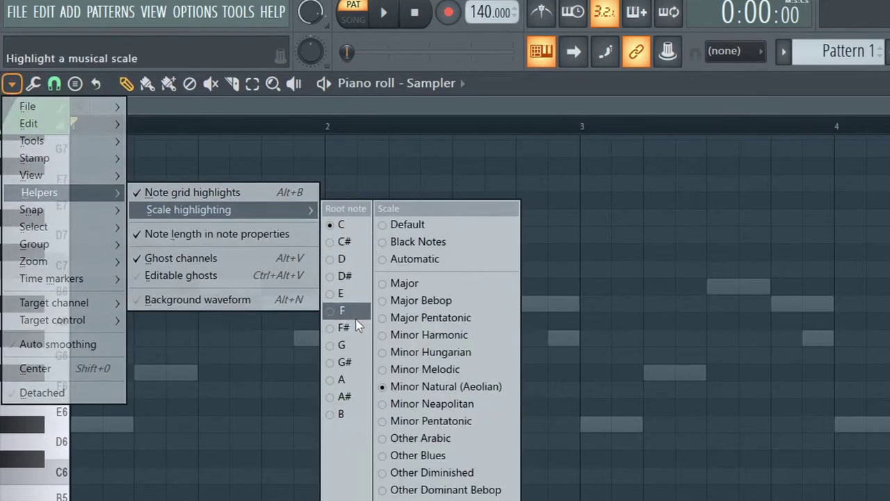
click(347, 244)
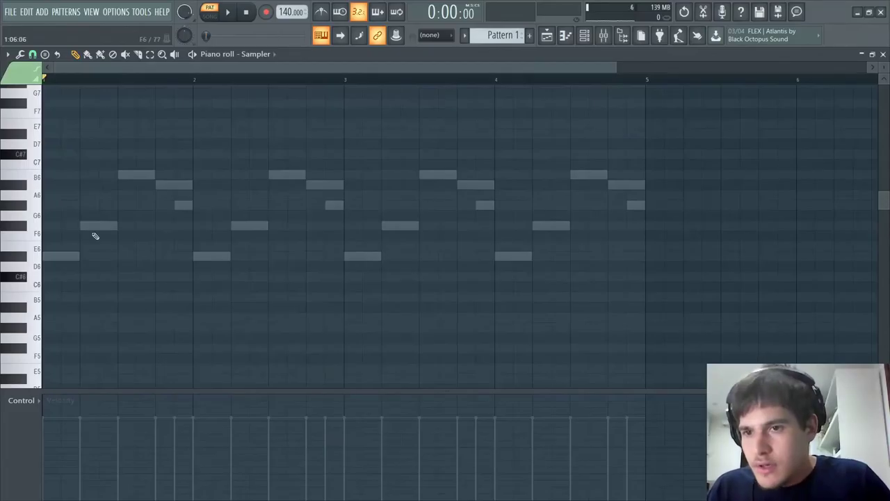
Return to the Purity melody, transpose it down two semitones to start on C#6, and play it
double_click(294, 303)
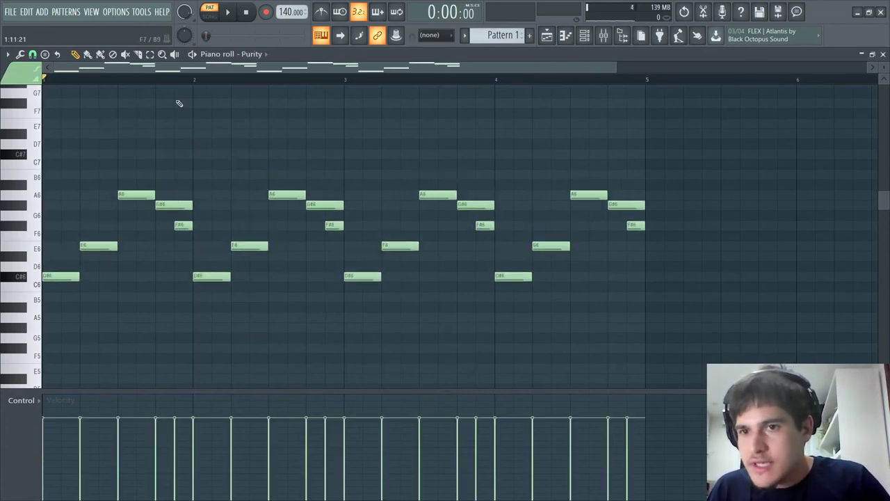
key(space)
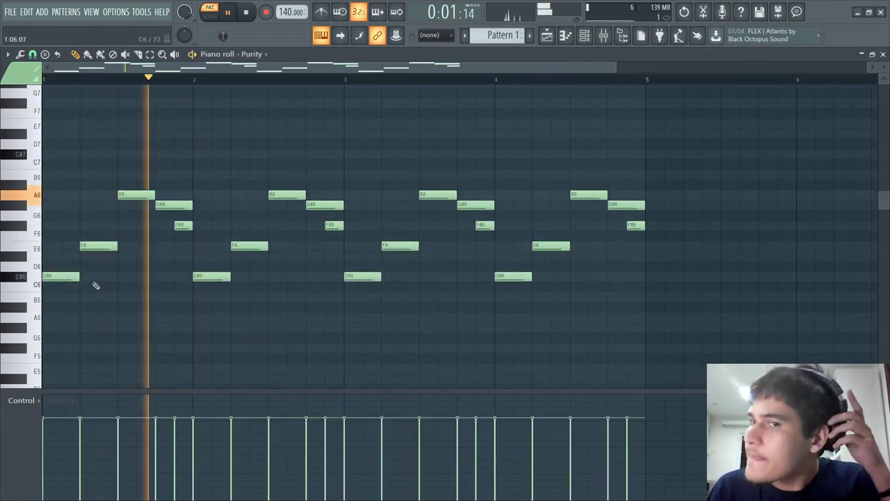